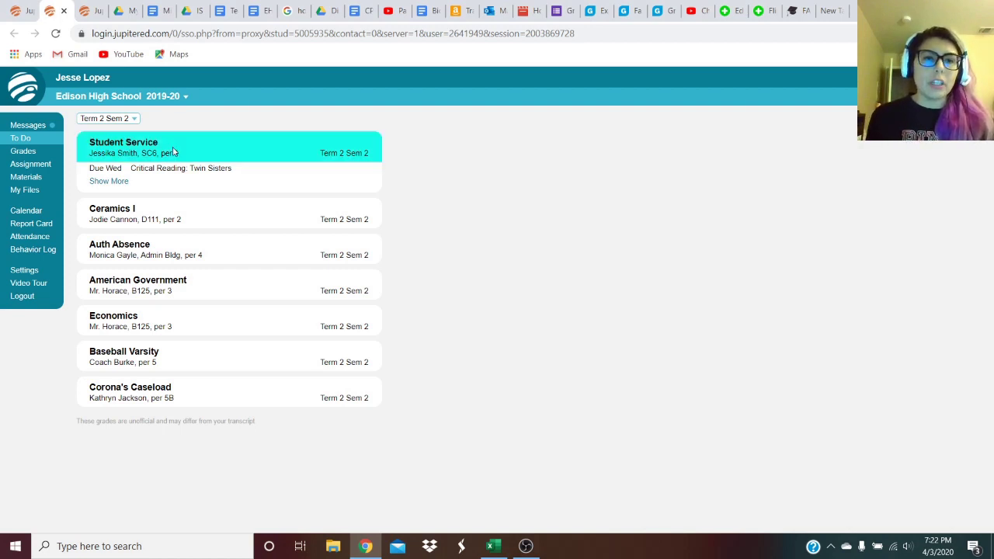
# Open the Critical Reading: Twin Sisters assignment from the Student Service class.
pyautogui.click(173, 146)
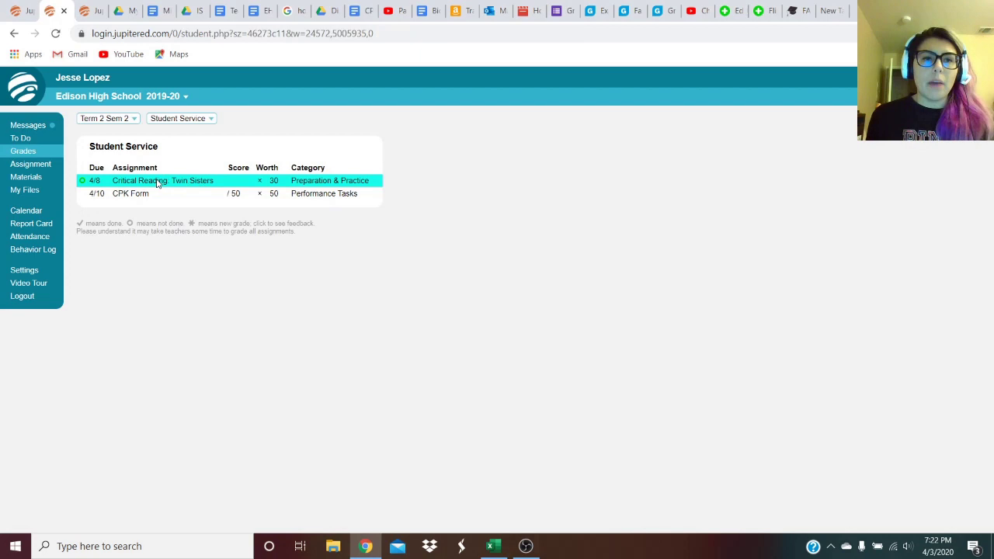
pyautogui.click(156, 182)
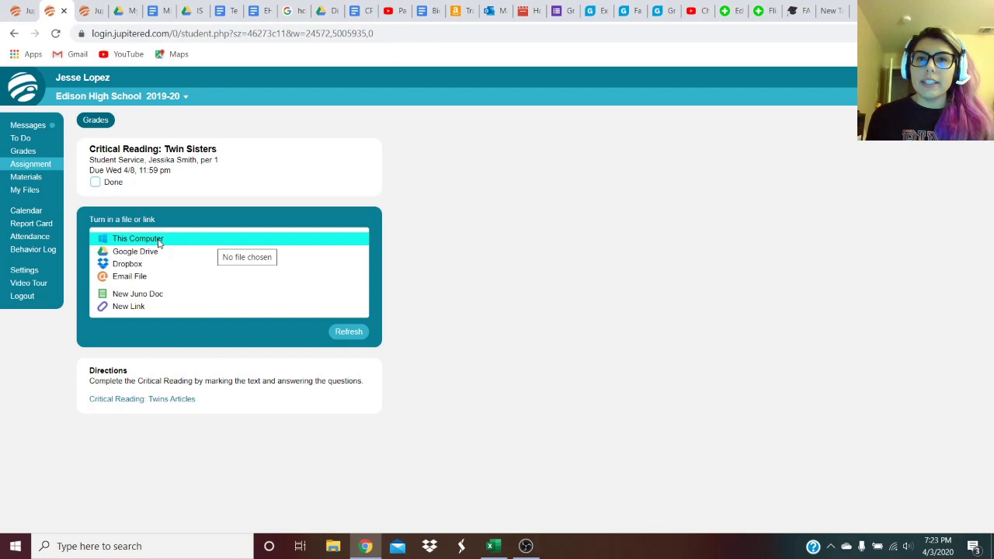
# Bring up the This Computer file picker and move it up and to the left.
pyautogui.click(160, 241)
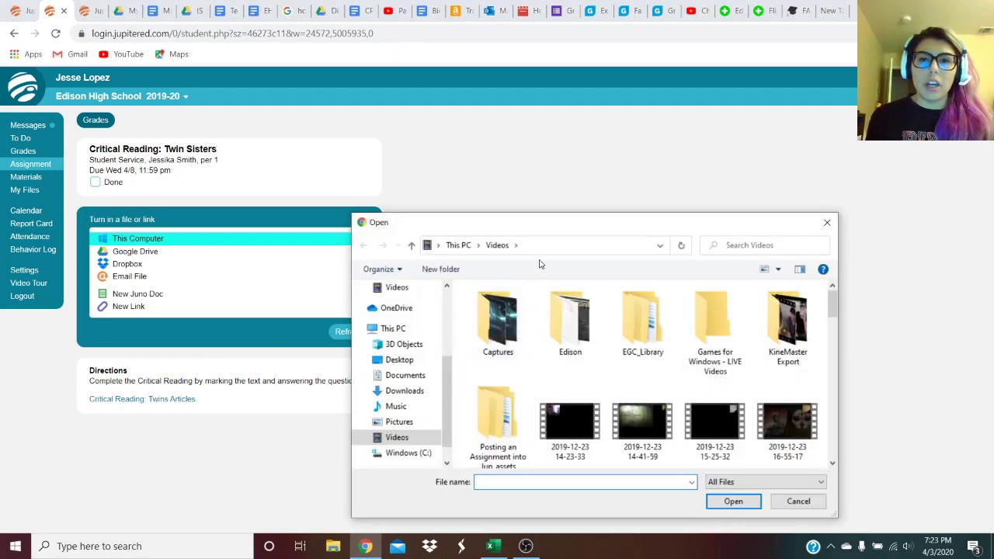
pyautogui.moveTo(567, 227); pyautogui.dragTo(492, 132)
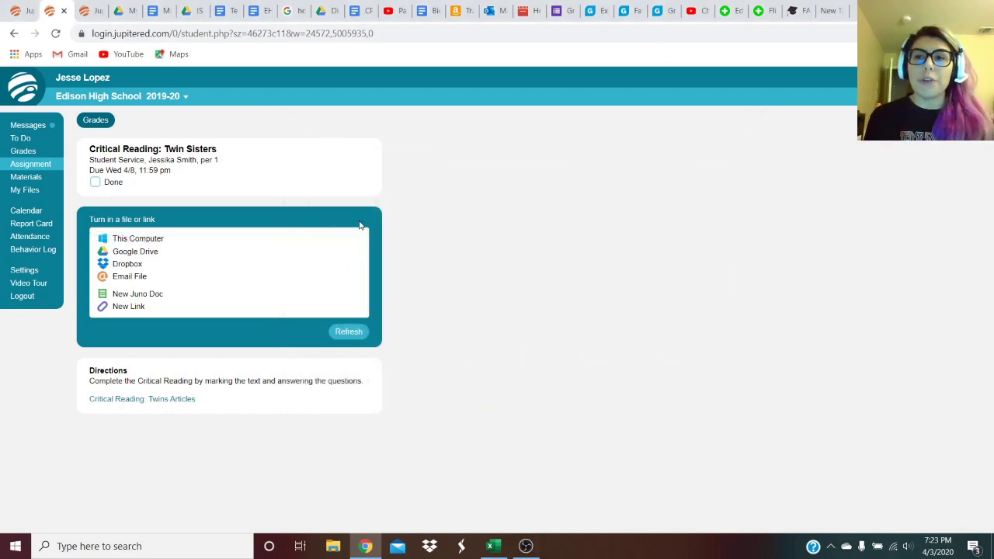
# Dismiss the file picker and switch to the Miss Smith -Twins Articles Google Doc.
pyautogui.click(752, 127)
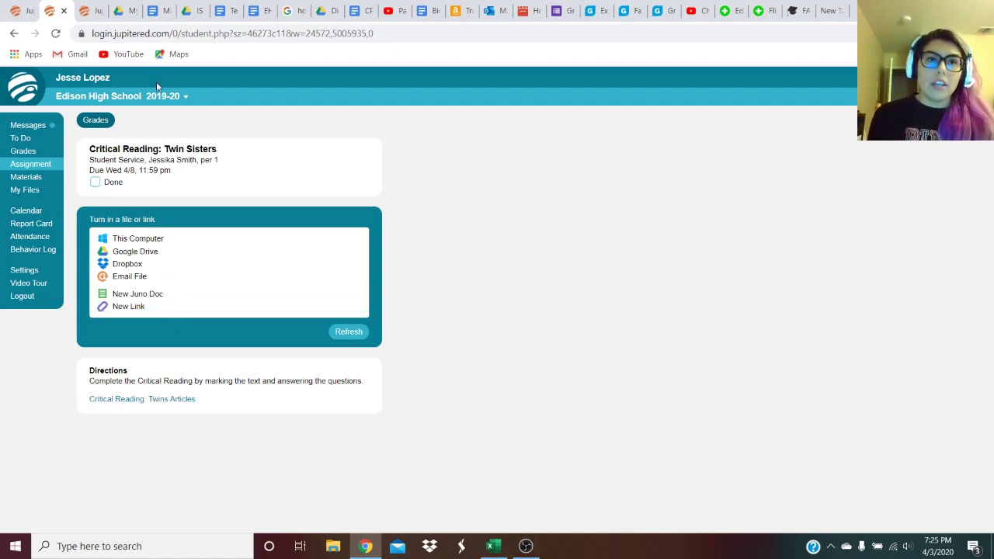
pyautogui.click(155, 17)
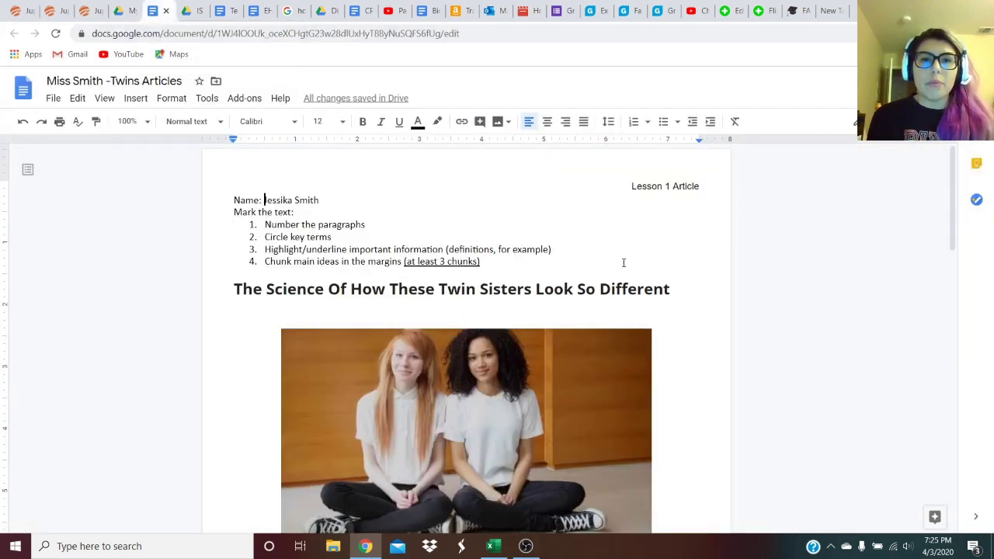
# Go back to the Critical Reading: Twin Sisters assignment page in Jupiter Ed.
pyautogui.click(51, 11)
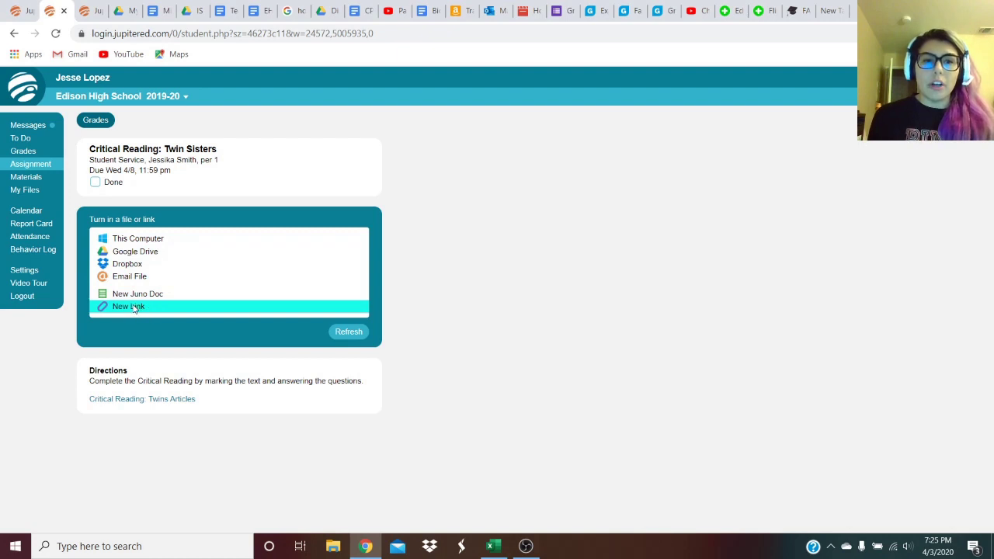
# Start a New Link submission to show the blank Web address field.
pyautogui.click(139, 309)
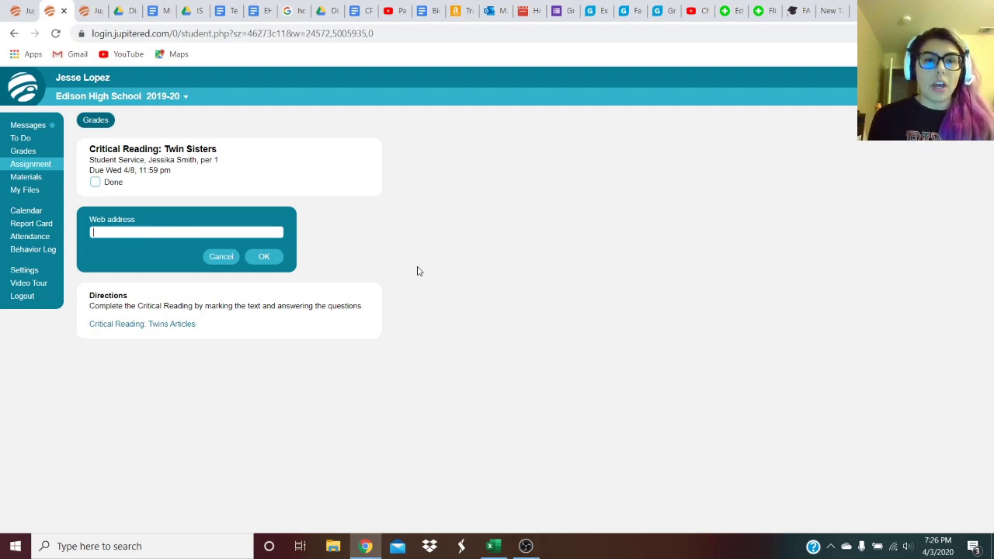
# Open Miss Smith -Twins Articles from My Drive > Distance Learning > NGSS Biology.
pyautogui.click(126, 10)
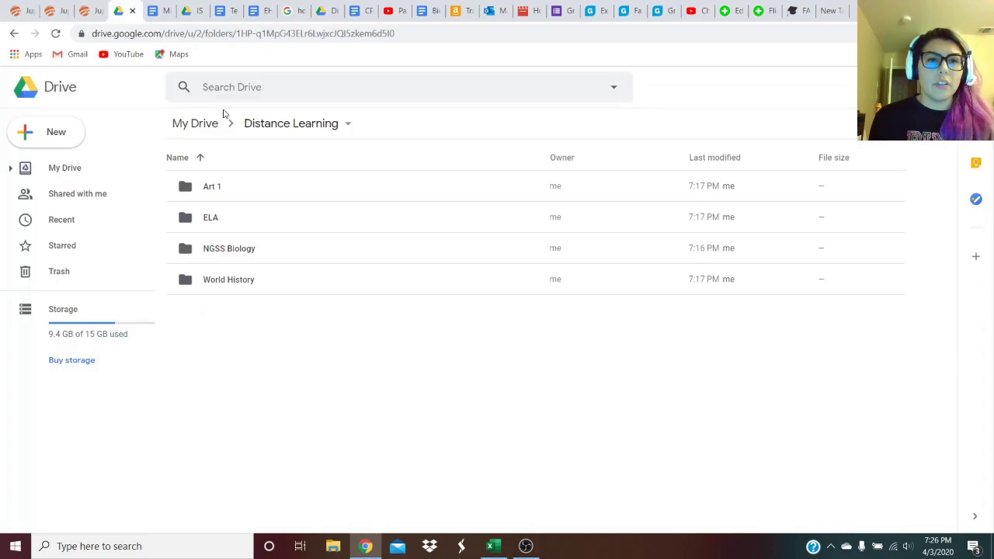
pyautogui.click(199, 129)
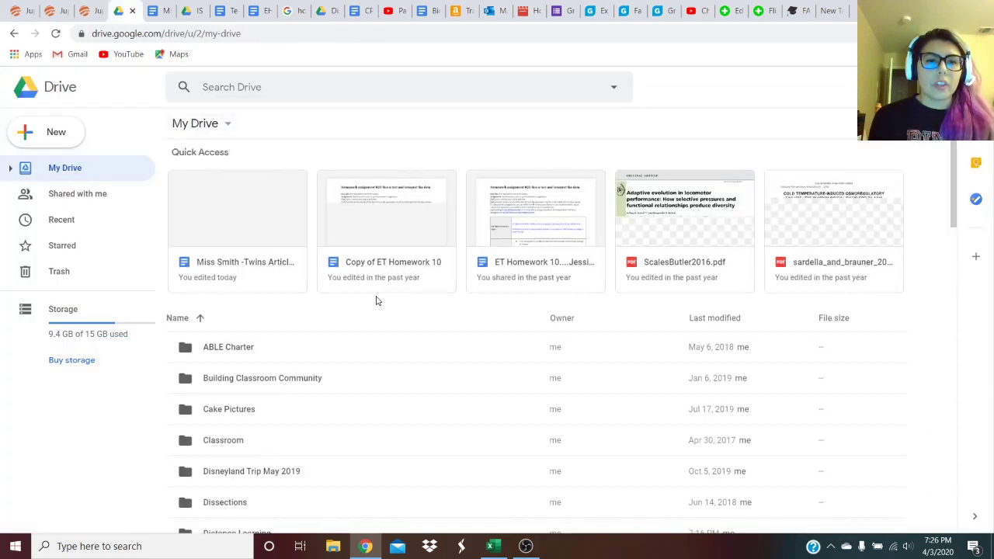
pyautogui.scroll(-2, 376, 301)
pyautogui.click(269, 404)
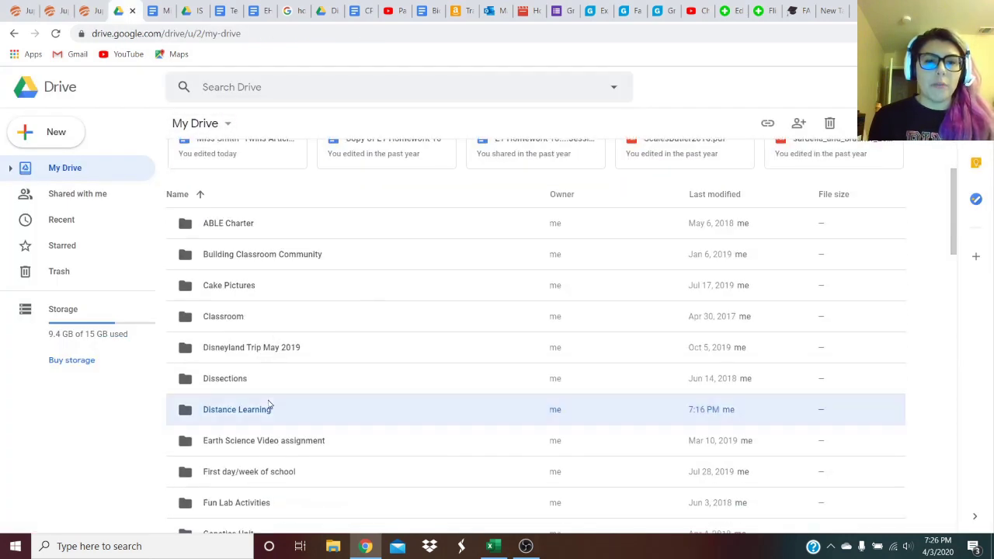
pyautogui.doubleClick(269, 404)
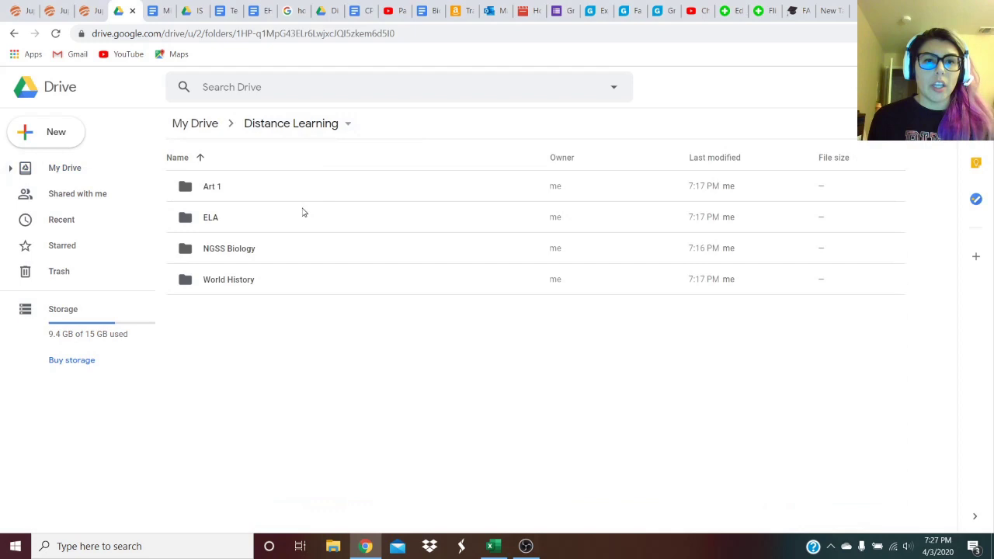
pyautogui.doubleClick(244, 253)
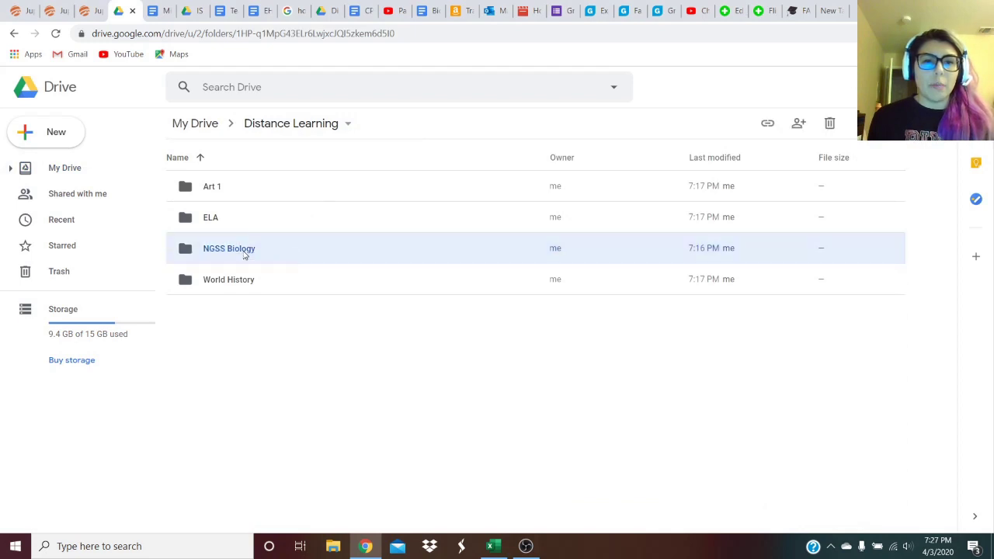
pyautogui.click(276, 191)
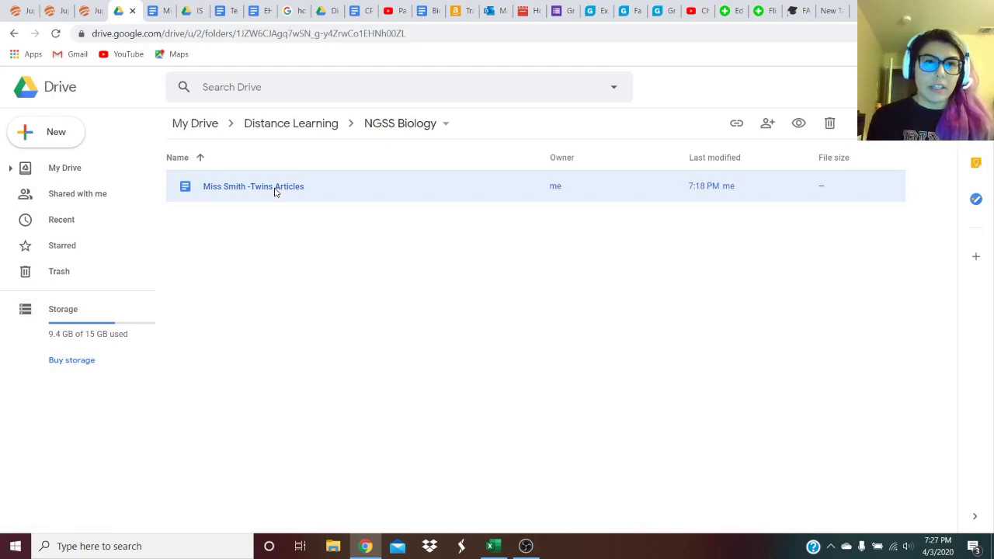
pyautogui.doubleClick(274, 189)
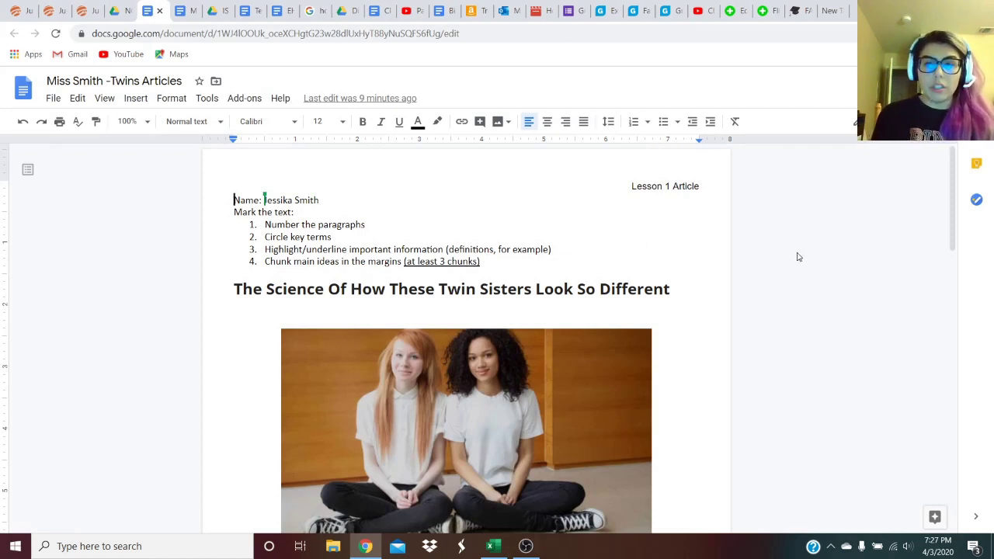
# Turn on view-only link sharing for the Twins Articles doc and copy its link.
pyautogui.hotkey('ctrl', '+')
pyautogui.hotkey('ctrl', '+')
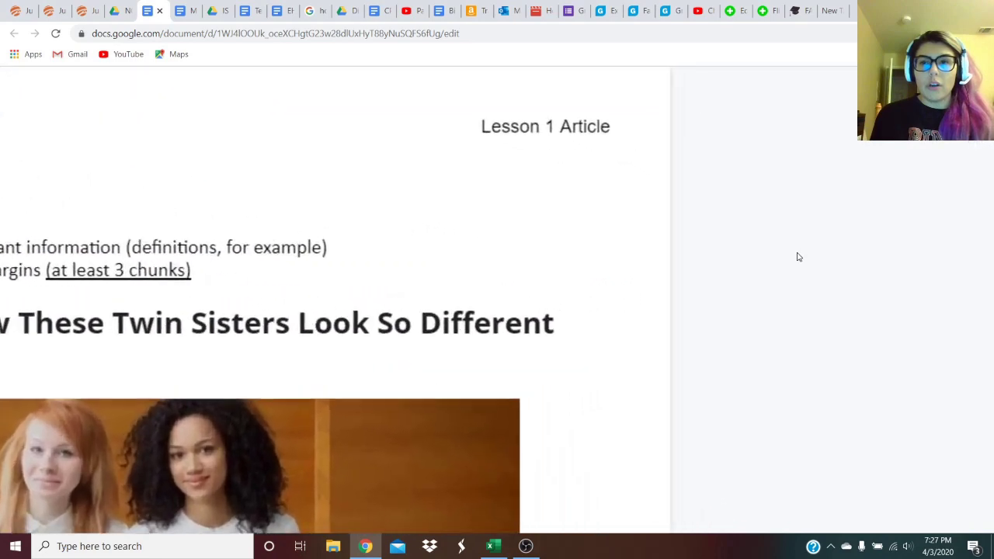
pyautogui.hotkey('ctrl', '0')
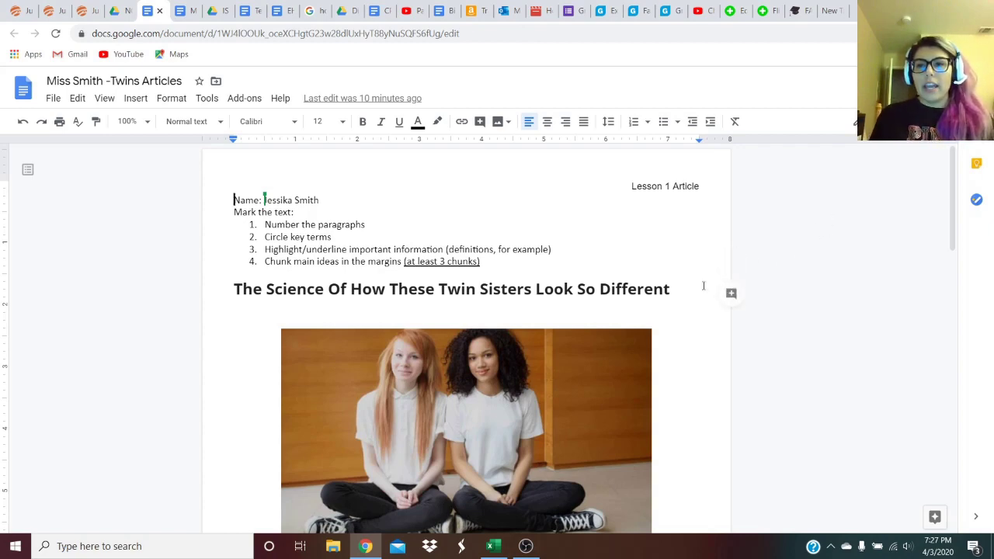
pyautogui.scroll(5, 704, 286)
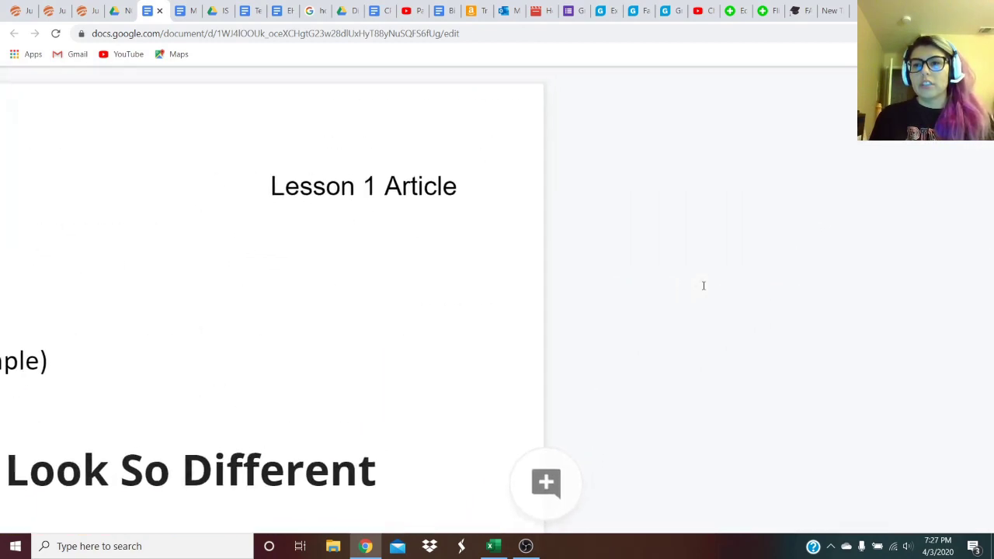
pyautogui.scroll(3, 704, 290)
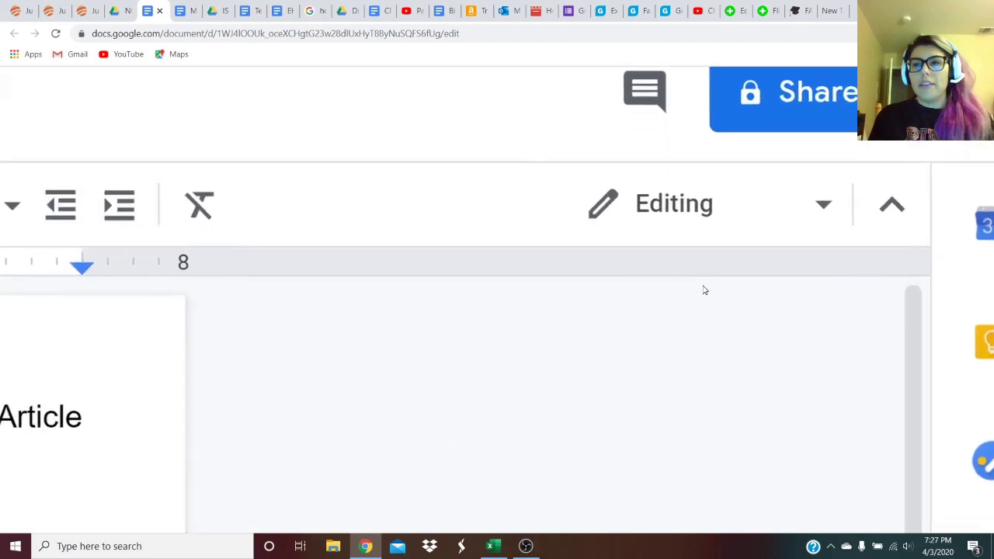
pyautogui.scroll(2, 681, 468)
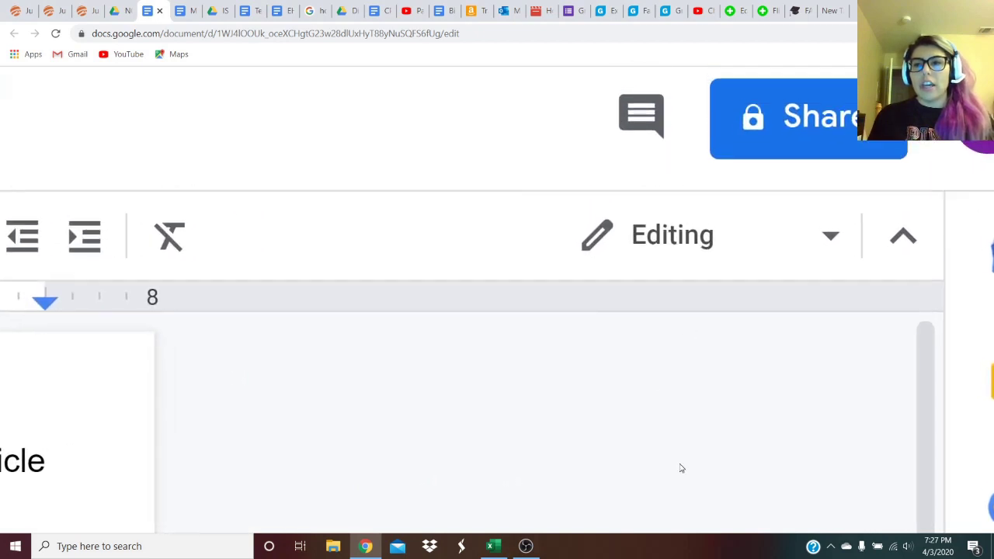
pyautogui.click(804, 117)
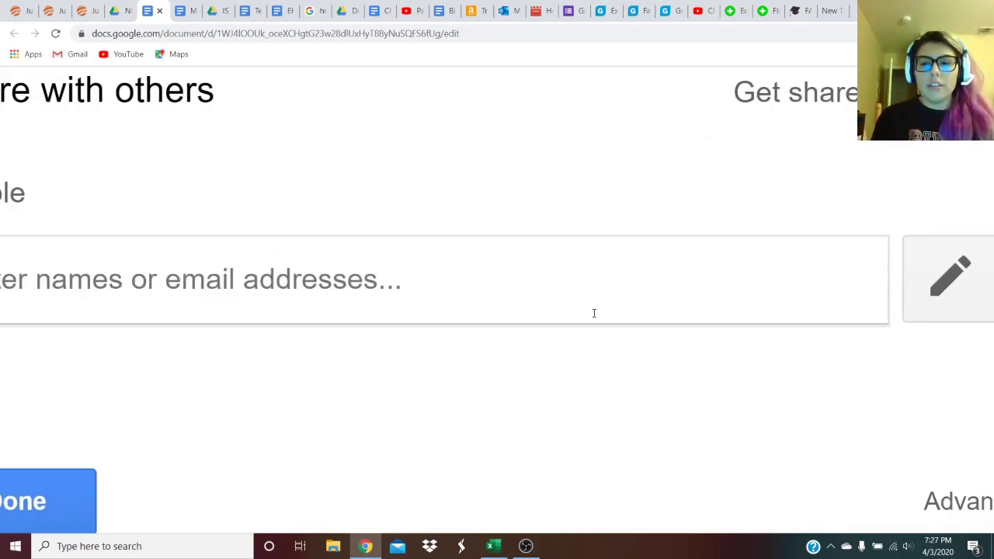
pyautogui.scroll(-5, 594, 313)
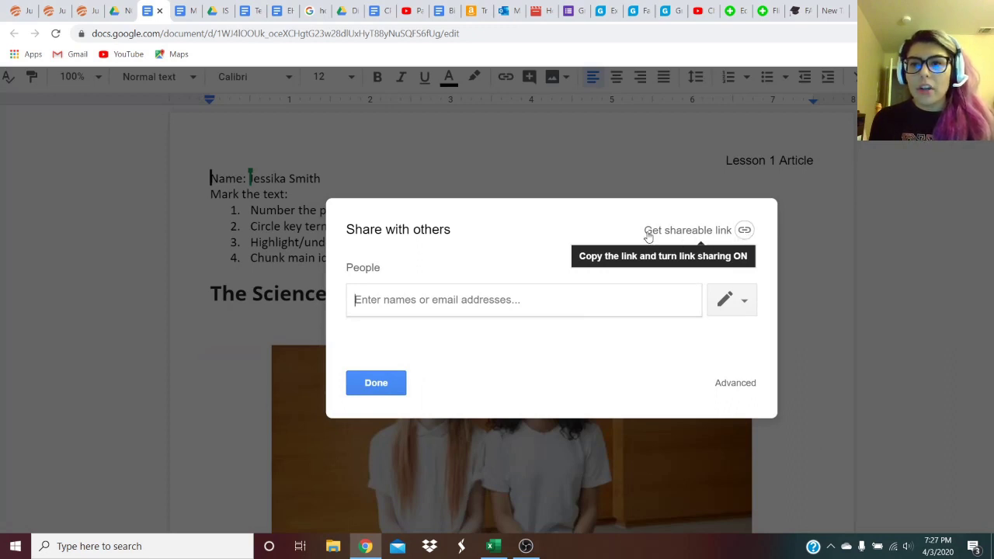
pyautogui.click(743, 232)
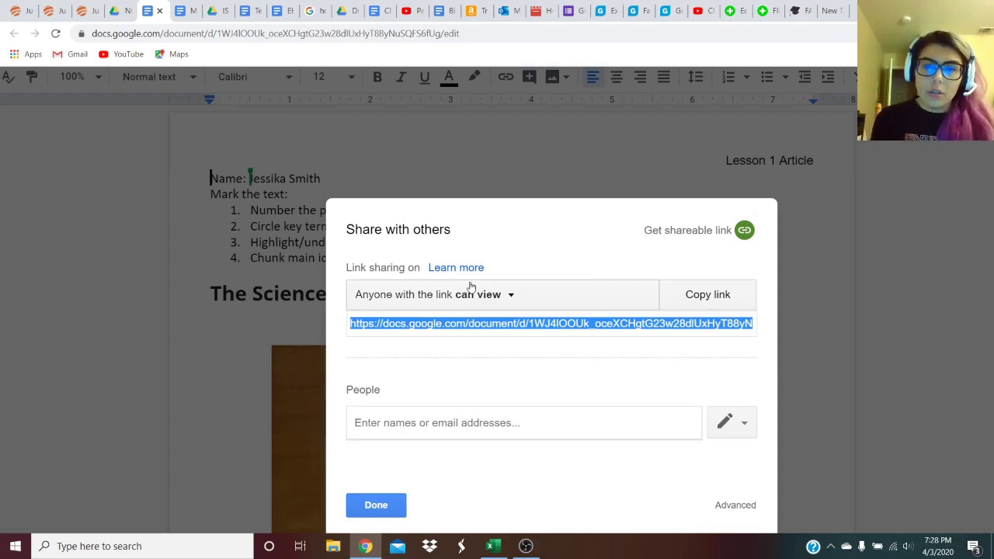
pyautogui.click(689, 296)
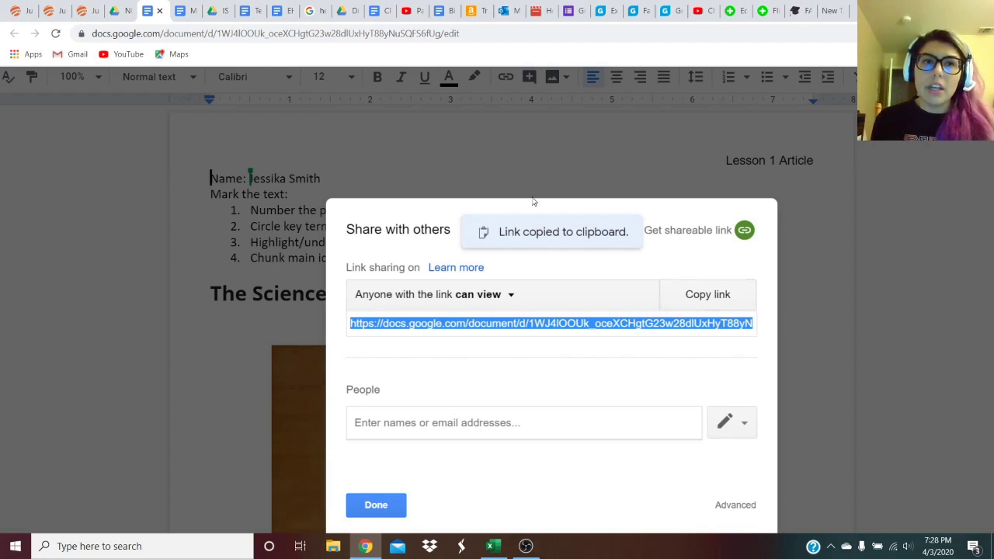
# Paste the share link as the assignment's Web address, submit it, and check Done.
pyautogui.click(48, 12)
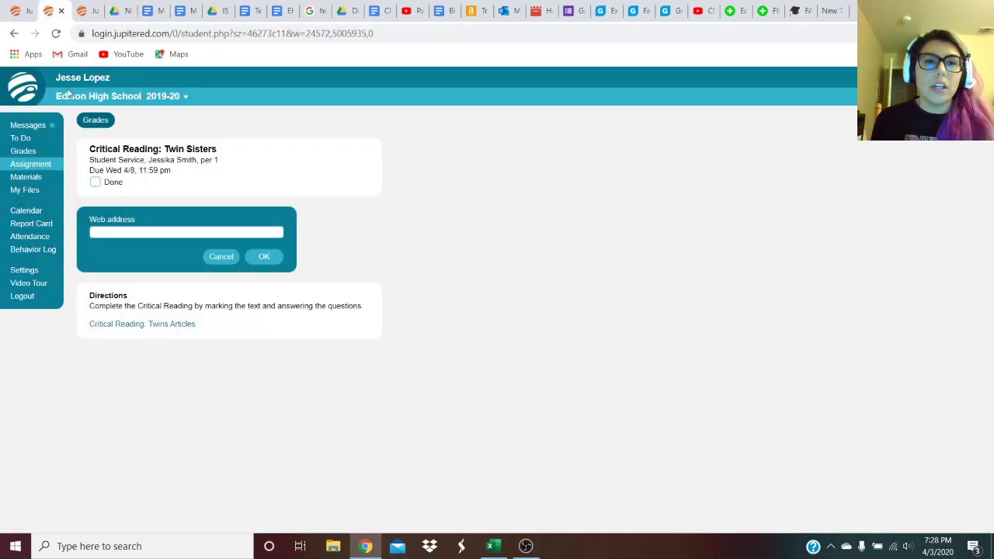
pyautogui.rightClick(142, 233)
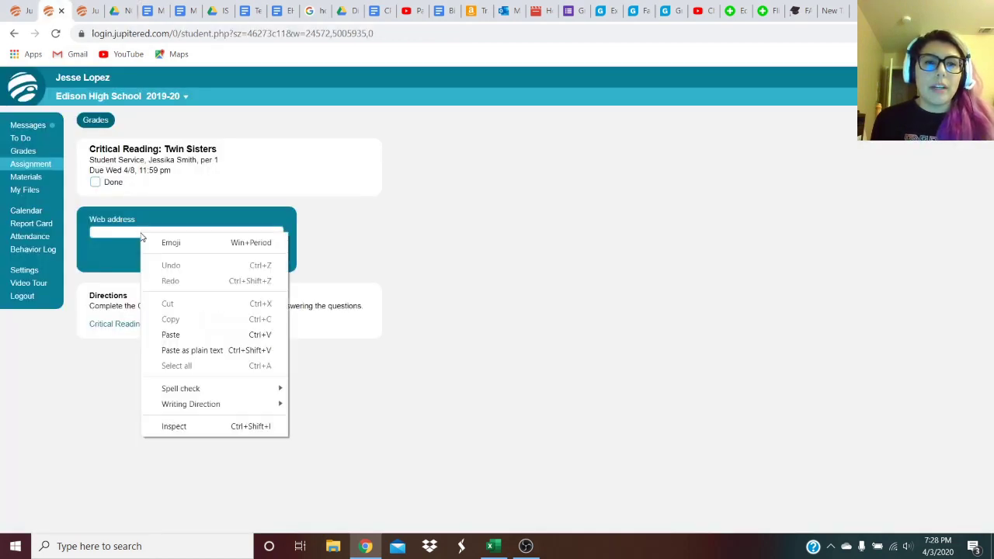
pyautogui.click(187, 339)
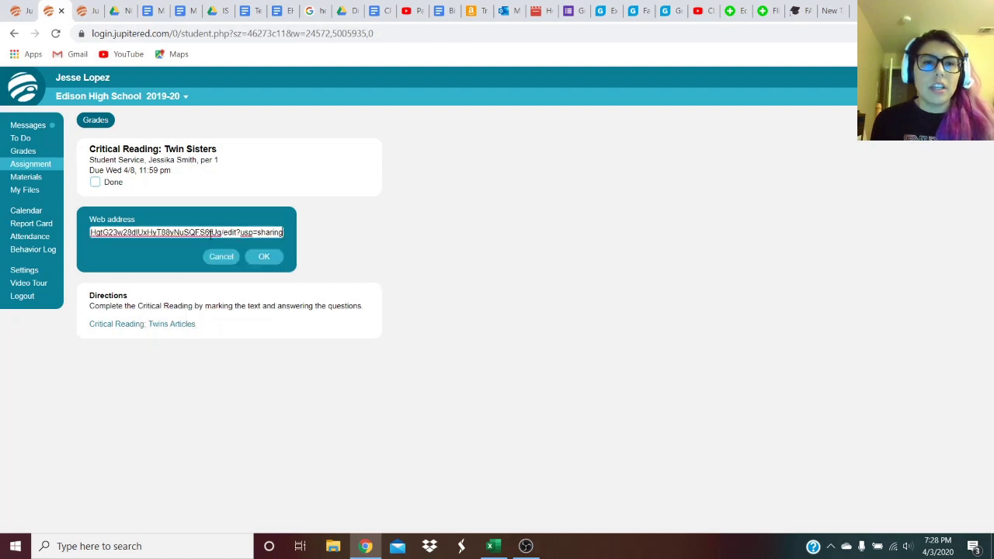
pyautogui.click(265, 258)
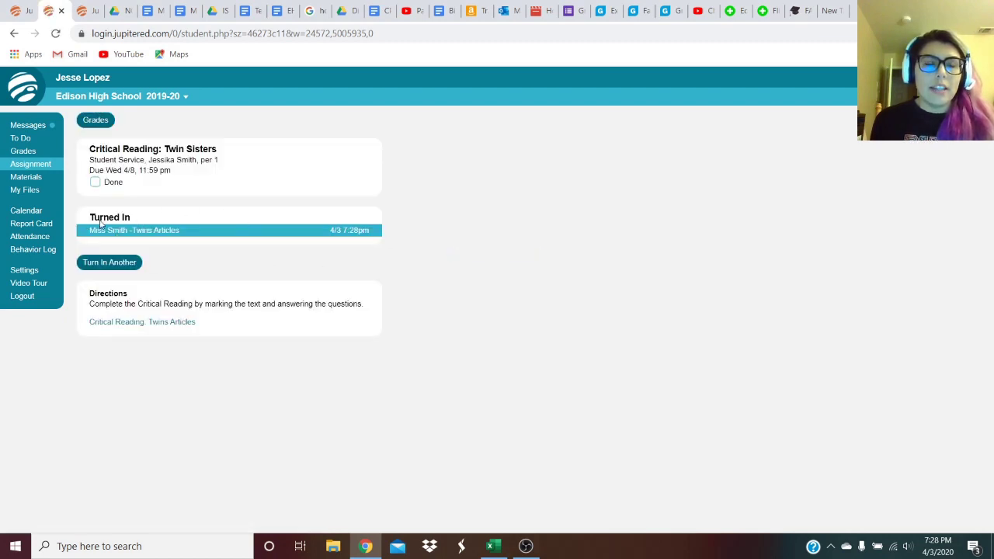
pyautogui.click(95, 182)
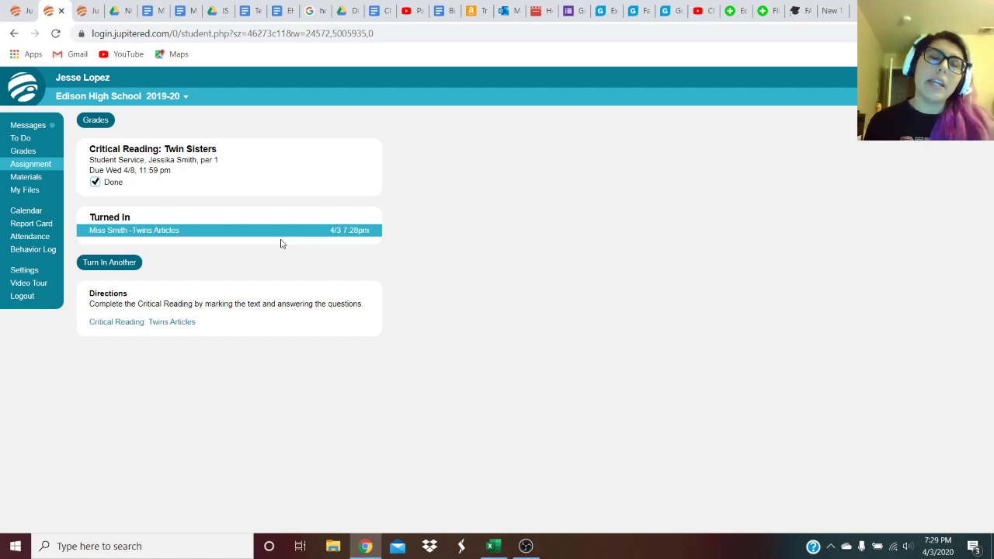
# Back out of Turn In Another and New Link, review the submission, then open the staff inbox.
pyautogui.click(109, 263)
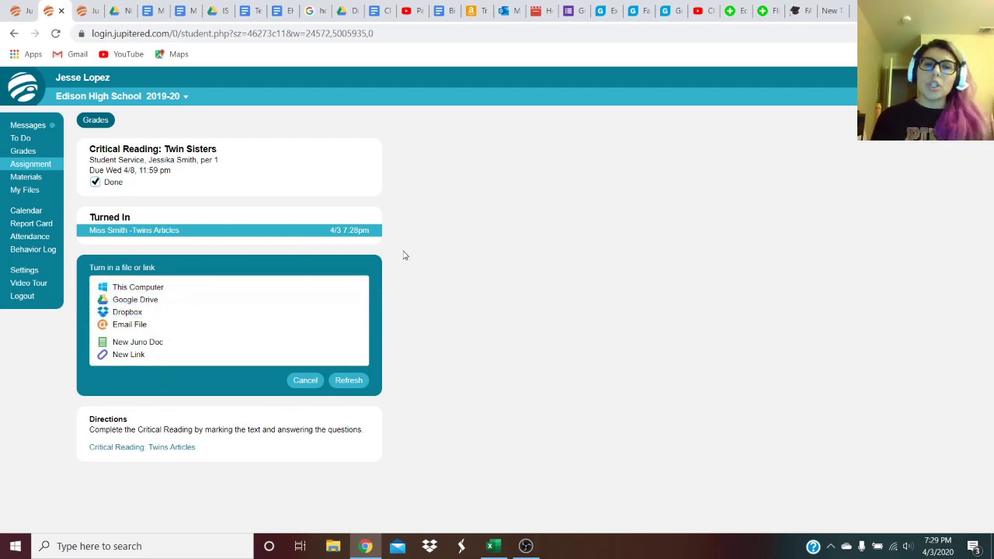
pyautogui.click(305, 380)
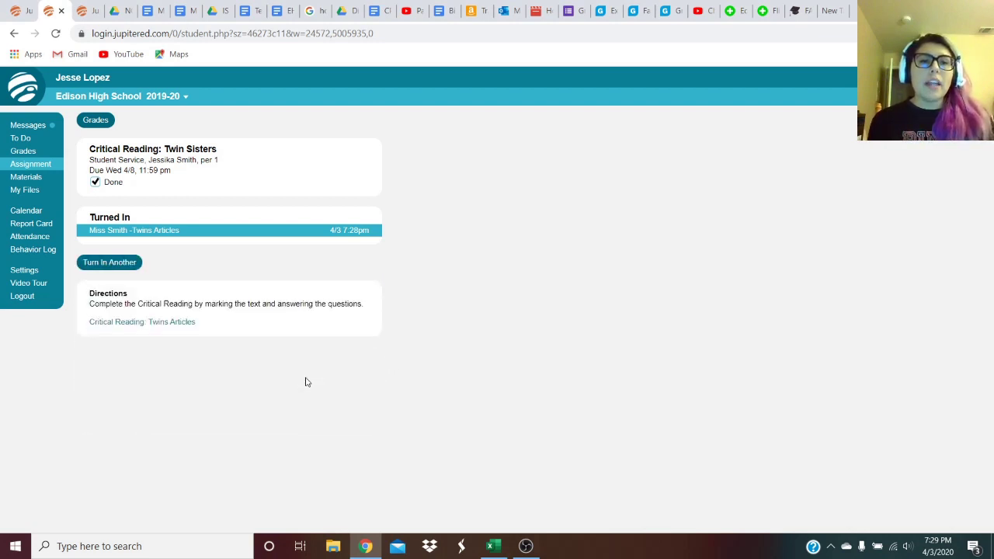
pyautogui.click(110, 270)
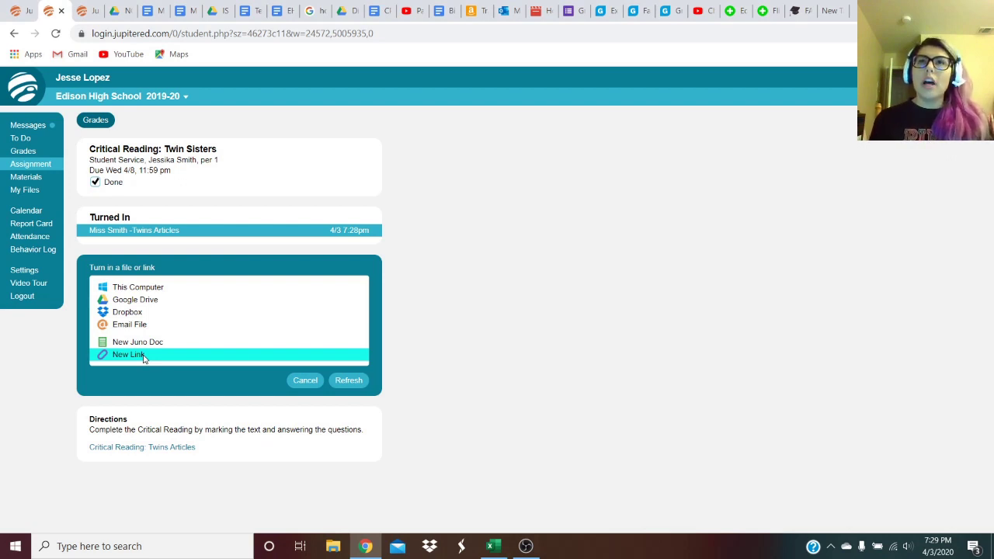
pyautogui.click(144, 359)
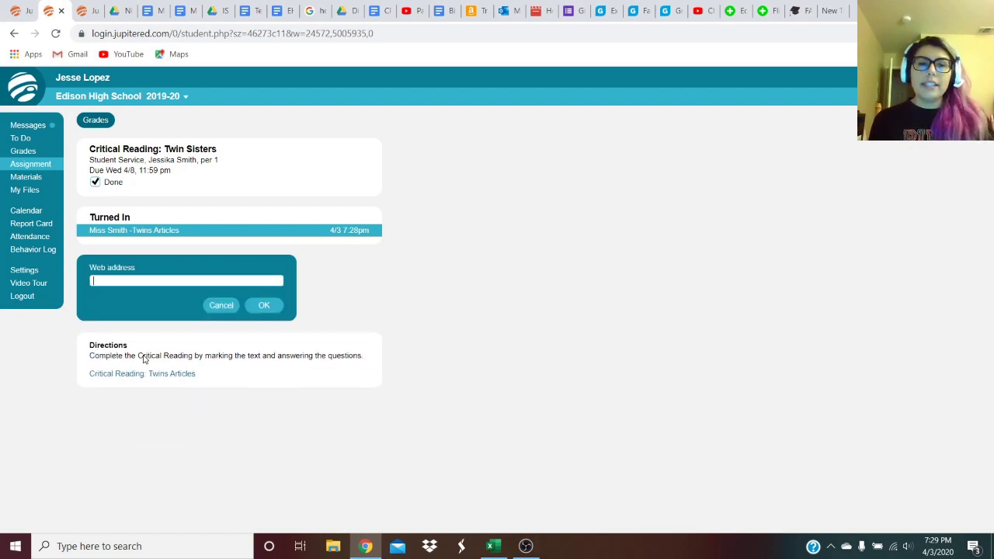
pyautogui.click(225, 305)
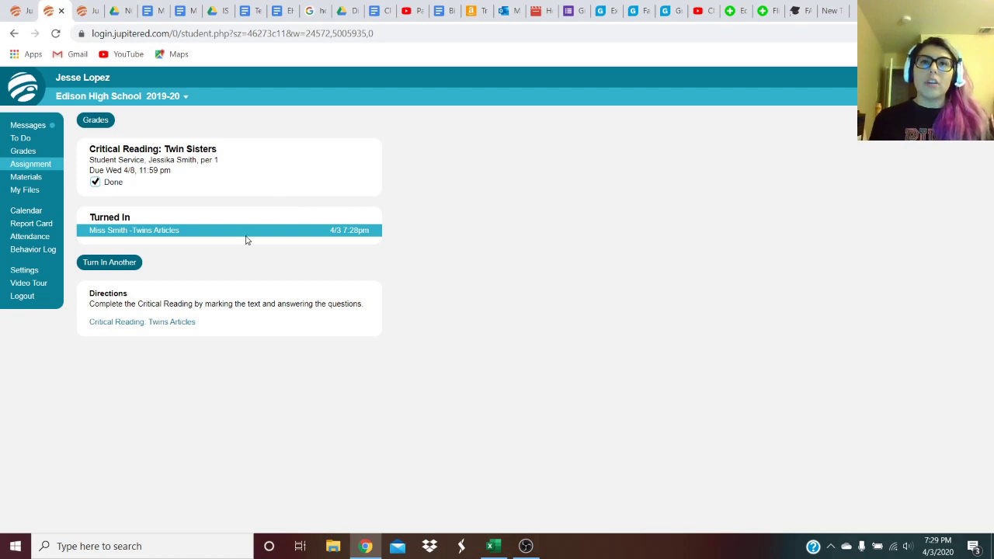
pyautogui.click(208, 231)
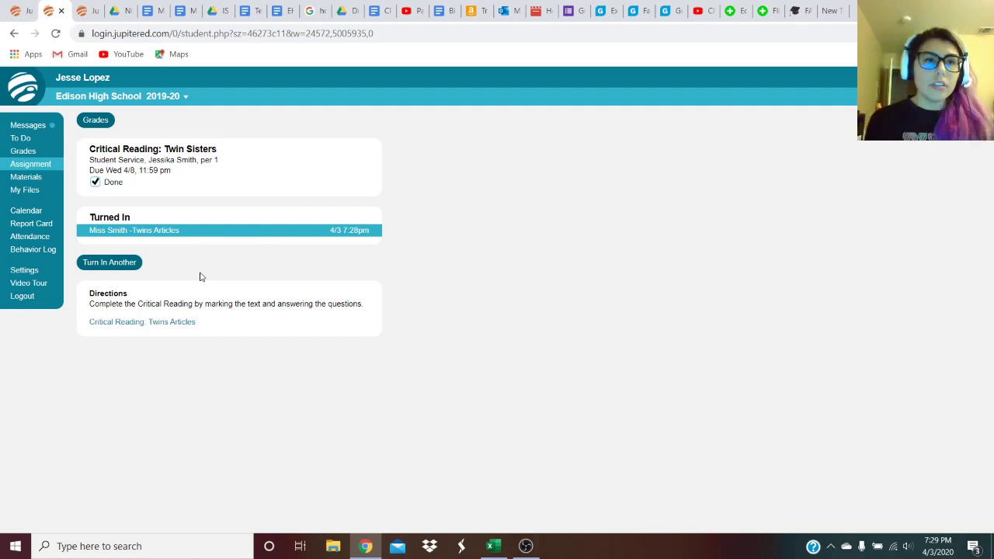
pyautogui.click(17, 10)
# Check the Grades dashboard and Learning Tracker IS4: Box 1, then return to the student tab.
pyautogui.moveTo(97, 96)
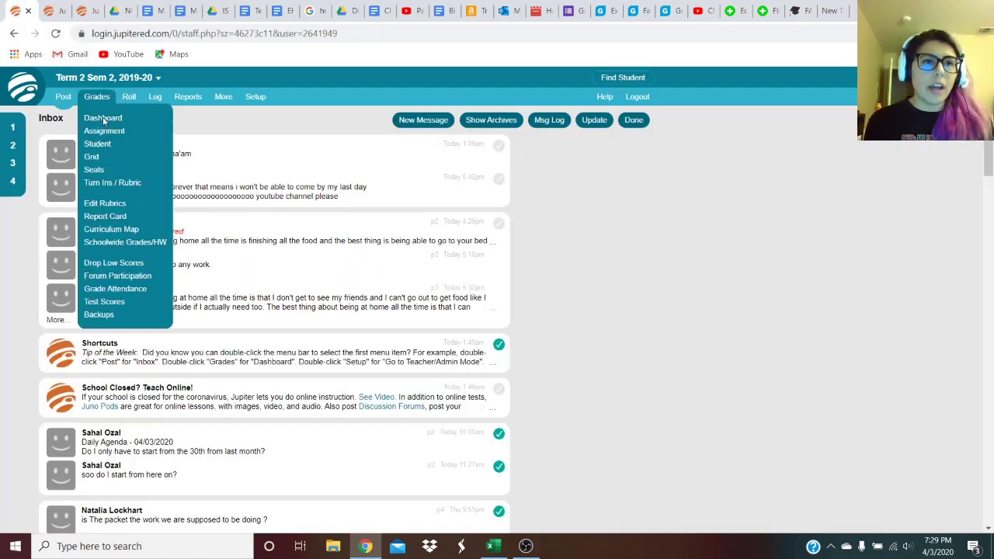
pyautogui.click(103, 119)
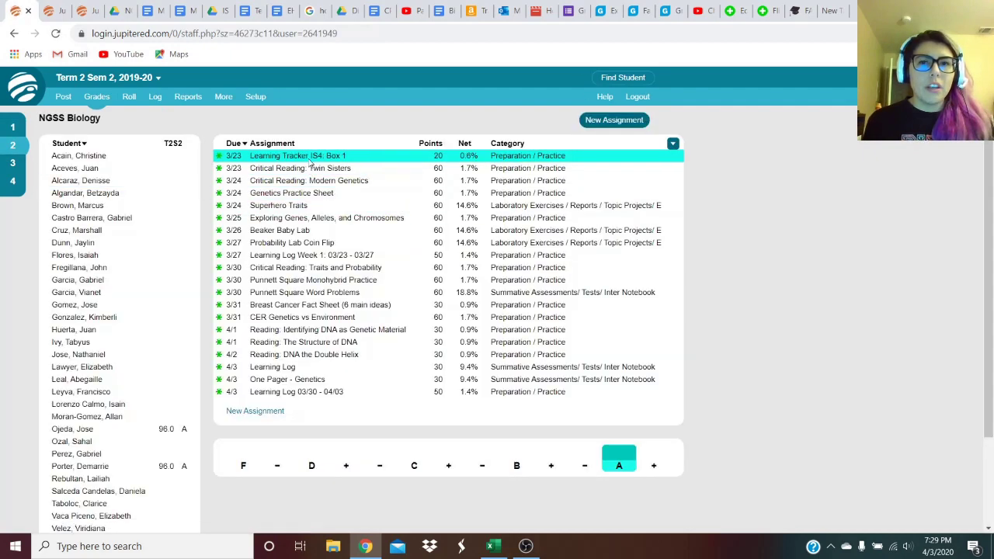
pyautogui.click(310, 157)
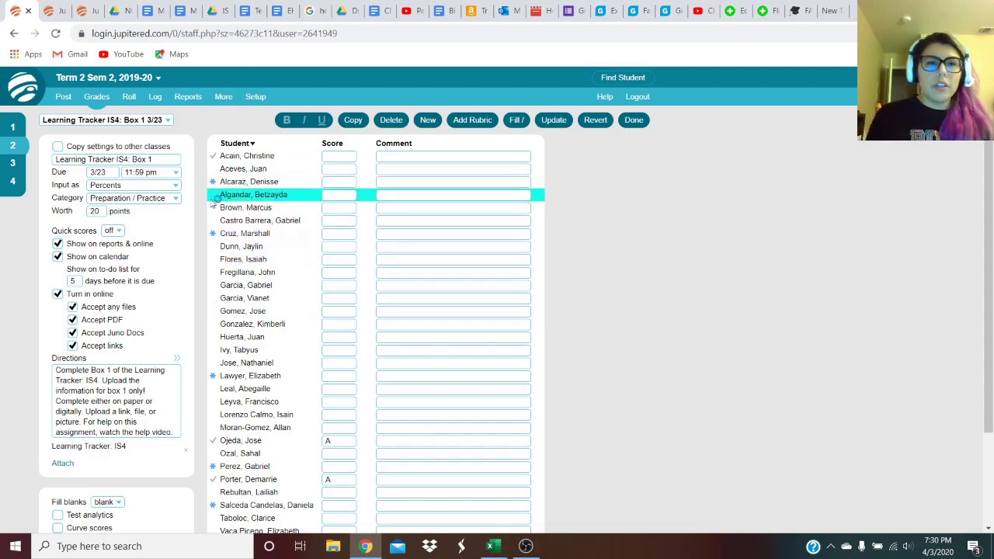
pyautogui.keyDown('ctrl'); pyautogui.scroll(5, 214, 200); pyautogui.keyUp('ctrl')
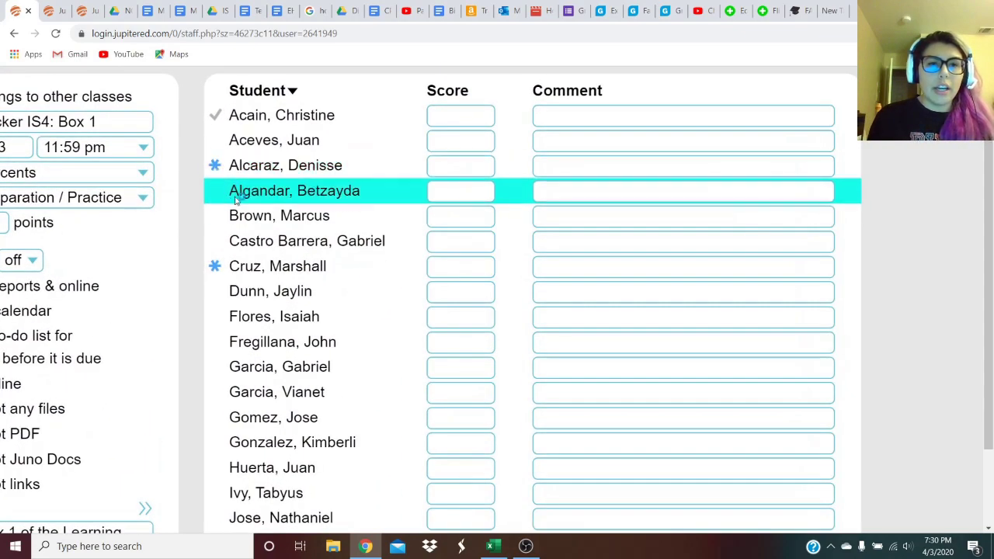
pyautogui.keyDown('ctrl'); pyautogui.scroll(-5, 244, 235); pyautogui.keyUp('ctrl')
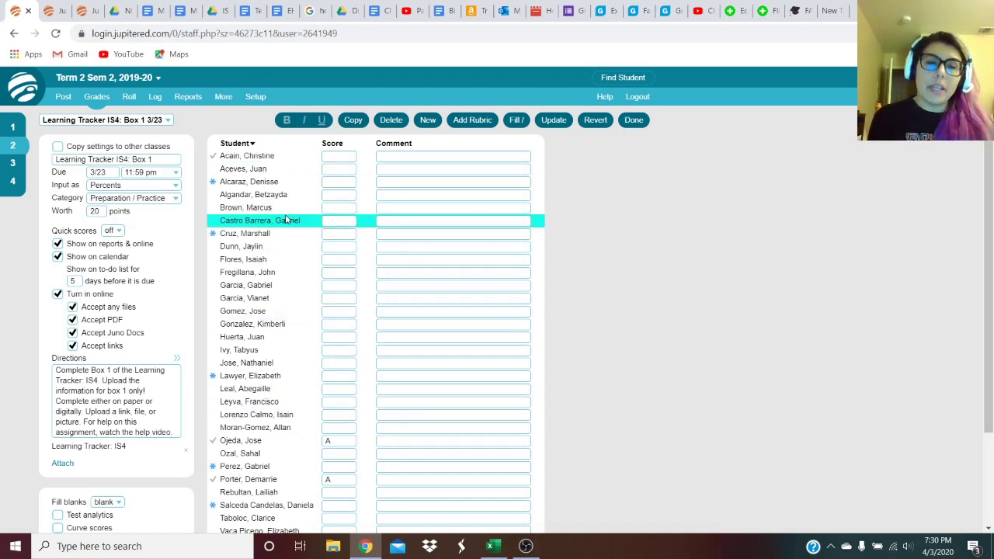
pyautogui.click(50, 11)
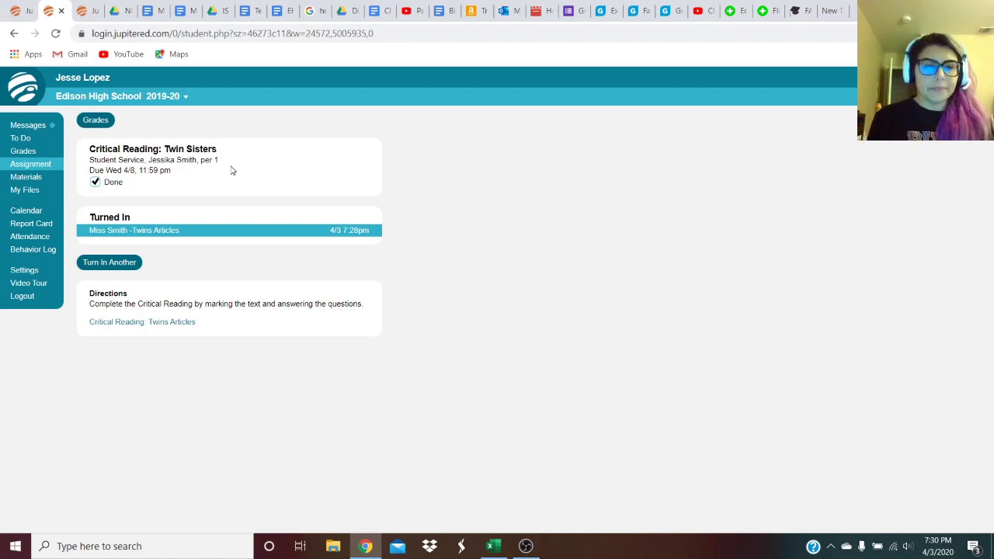
pyautogui.moveTo(536, 555)
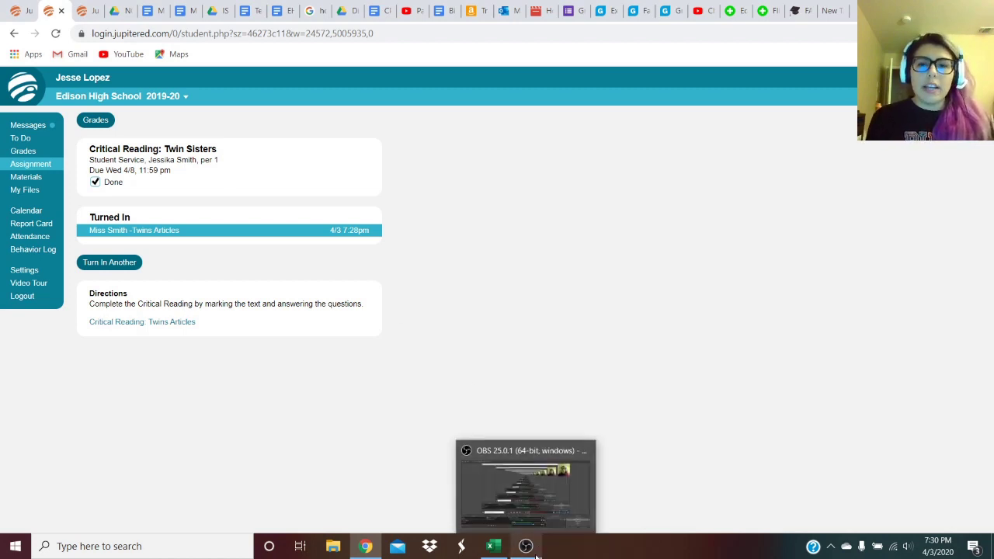